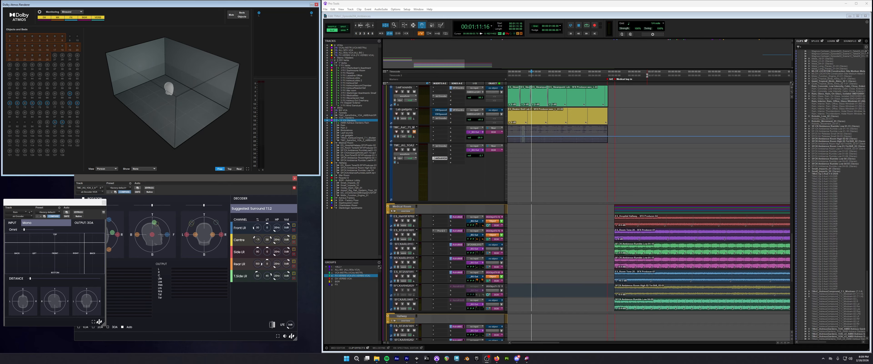
Step: Play the medical section from 00:06:51:15 and examine the active objects from several angles in the Dolby Atmos Renderer room
left_click(650, 75)
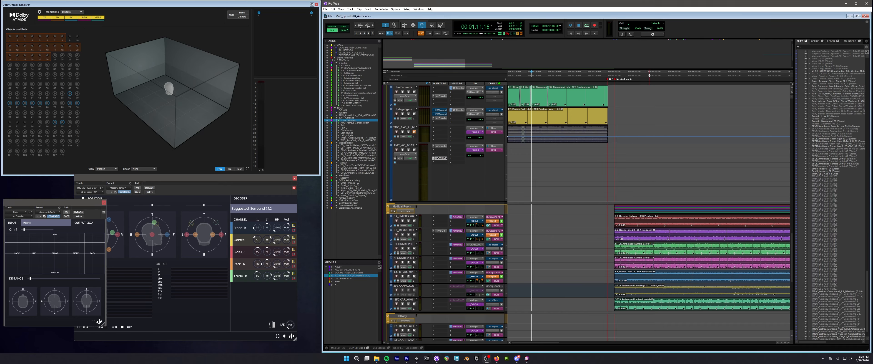
left_click(644, 75)
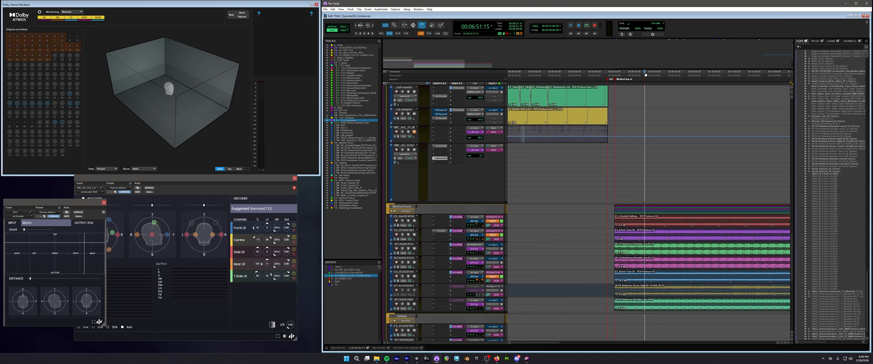
key("space")
left_click_drag(234, 117, 143, 31)
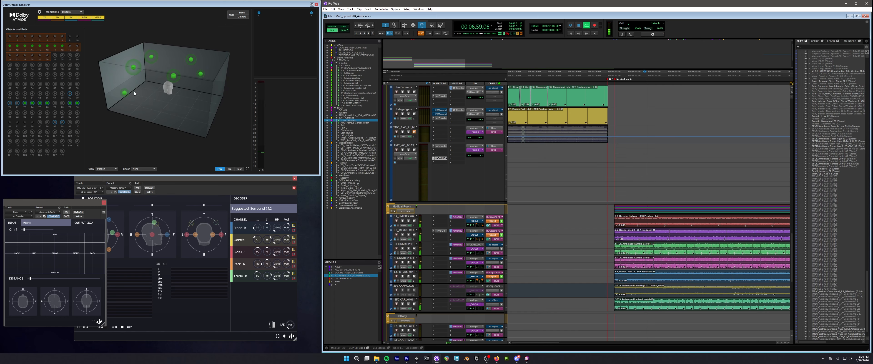
left_click_drag(189, 110, 156, 110)
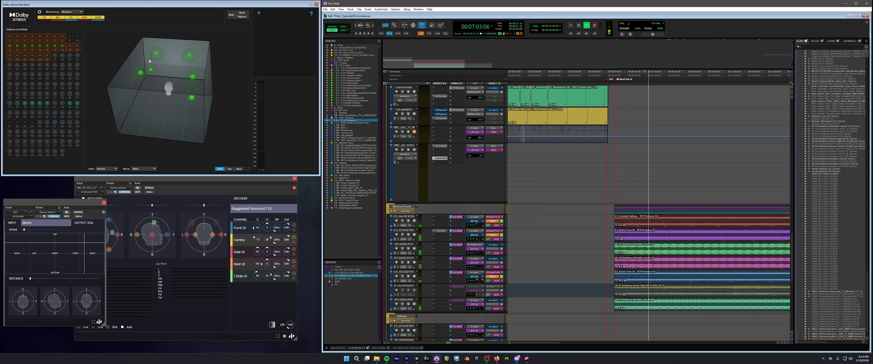
left_click_drag(197, 69, 184, 58)
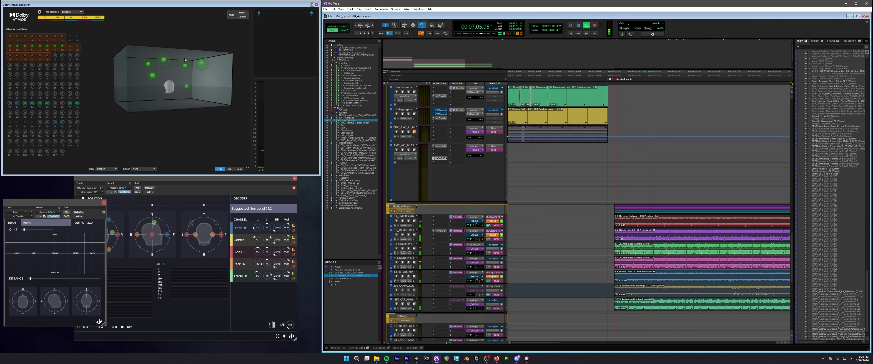
left_click_drag(148, 79, 210, 96)
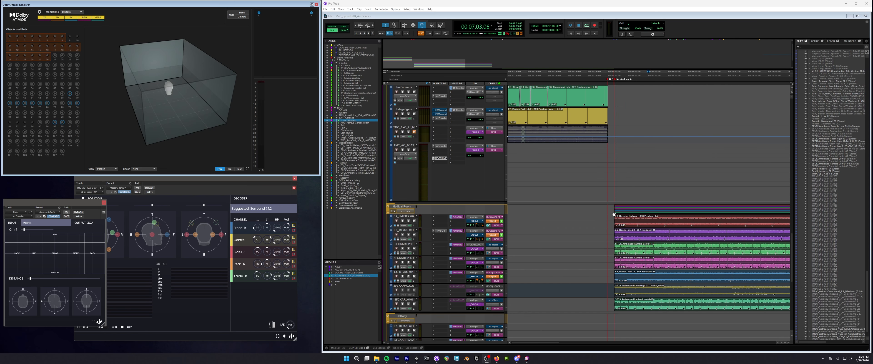
Step: Place the playhead at 00:01:16:11 over the Gardens tracks and arrange the encoder and decoder plug-in windows side by side
scroll(613, 214, "up", 4)
left_click(533, 73)
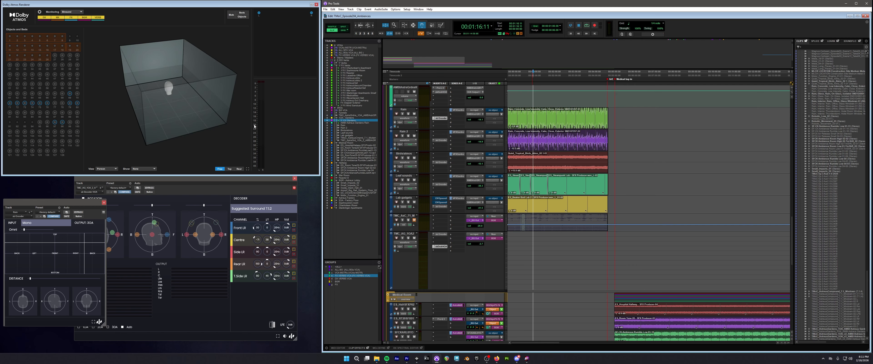
left_click_drag(31, 206, 341, 204)
left_click_drag(249, 180, 183, 184)
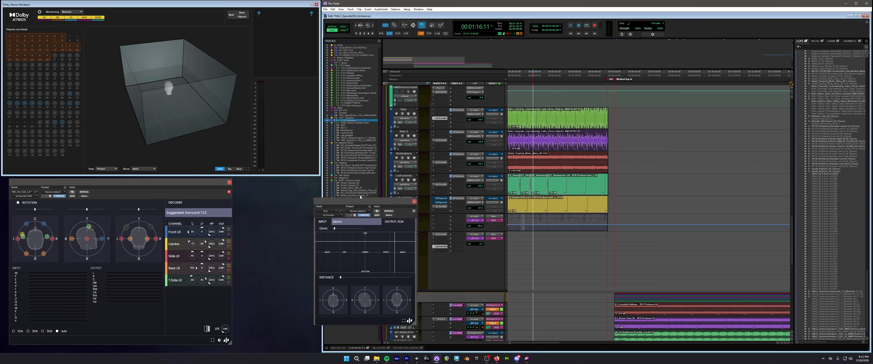
left_click_drag(376, 199, 309, 200)
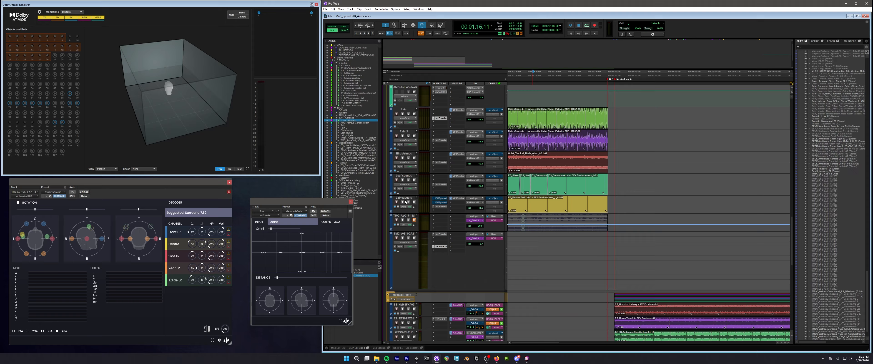
Step: Remove the Rain track's existing encoder insert and add Encoder (mono/3rd Order Ambisonics) in its first insert slot
right_click(437, 118)
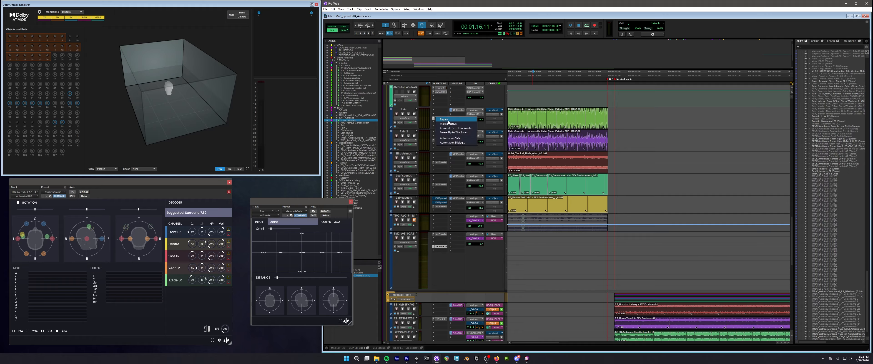
left_click(449, 123)
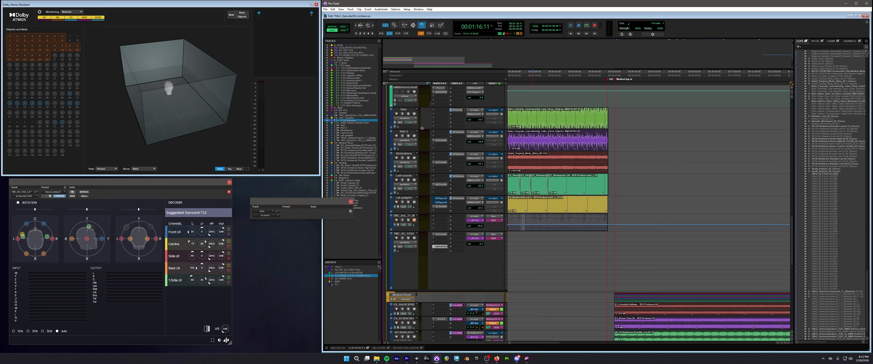
left_click(443, 111)
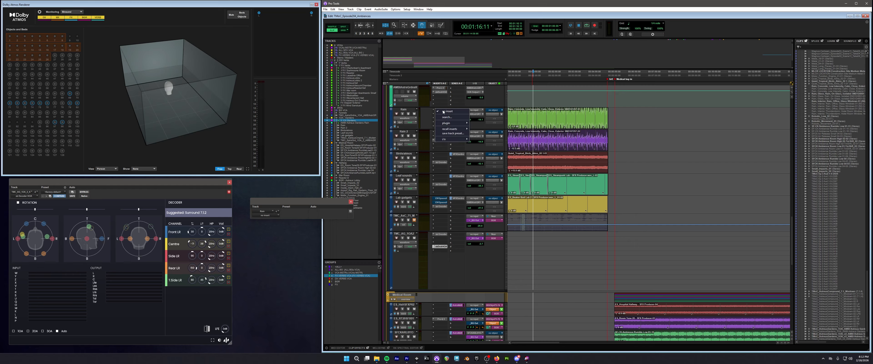
left_click(446, 117)
type("encoder")
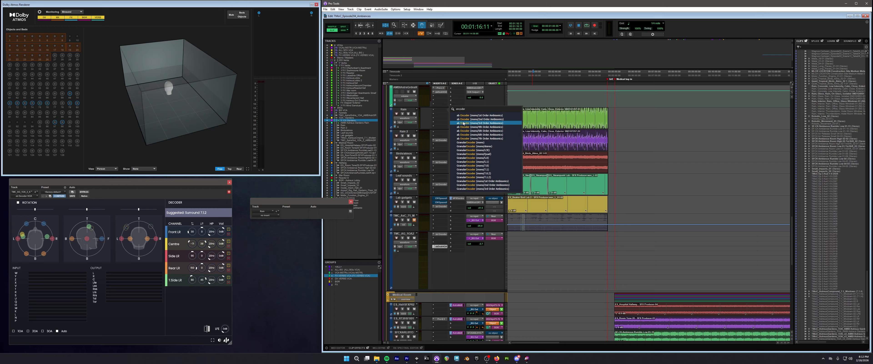
left_click(485, 123)
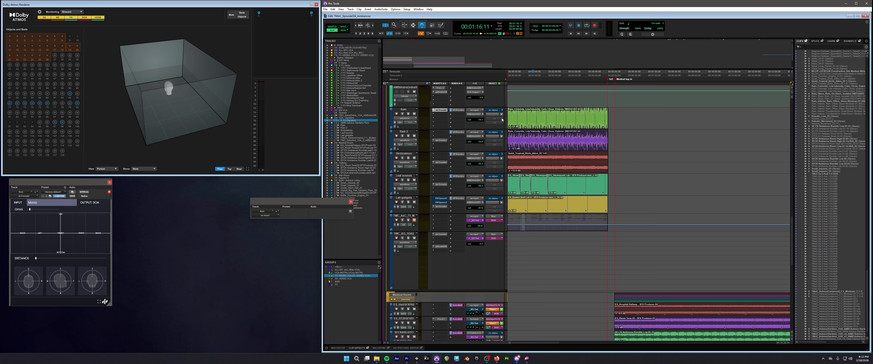
Step: Reposition the Rain source around the listener in its encoder while playing the track soloed
left_click(441, 112)
left_click(442, 112)
left_click_drag(91, 183, 337, 141)
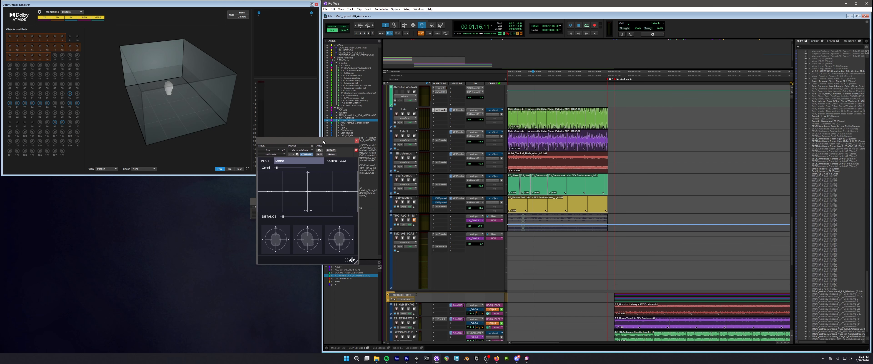
key("space")
left_click(409, 114)
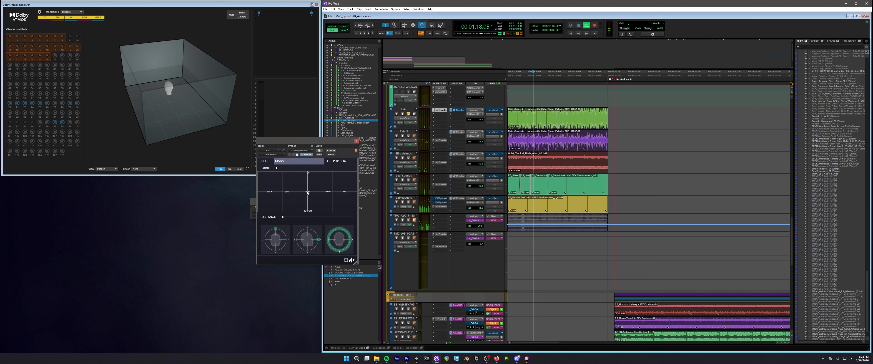
mouse_move(308, 191)
left_mouse_down()
mouse_move(262, 186)
mouse_move(268, 200)
mouse_move(290, 205)
mouse_move(349, 185)
mouse_move(327, 199)
mouse_move(306, 185)
left_mouse_up()
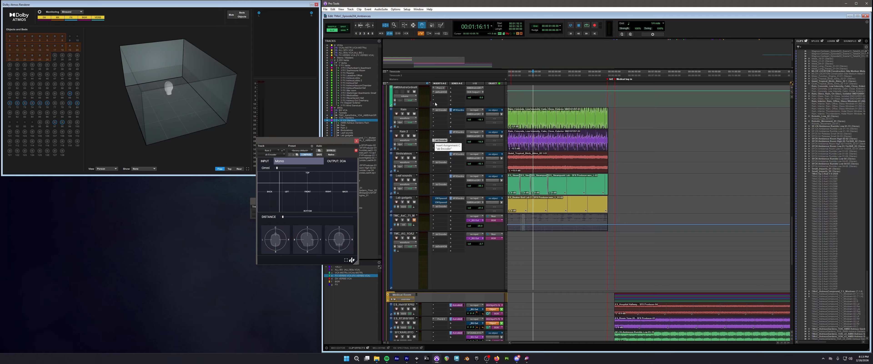
Step: Inspect the encoders on the Gardens tracks from Rain to Lab gadgets, and move the Lab gadgets source to the right side
left_click(441, 110)
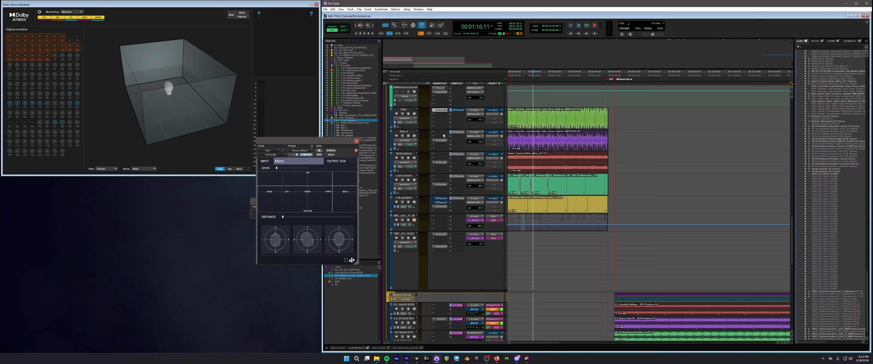
left_click(441, 140)
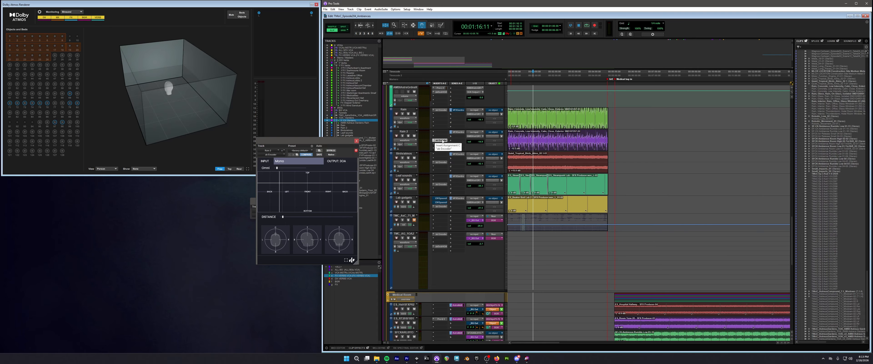
left_click(443, 162)
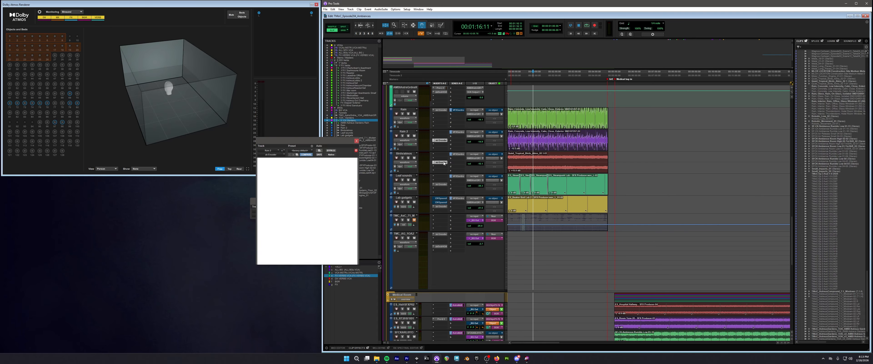
left_click(440, 185)
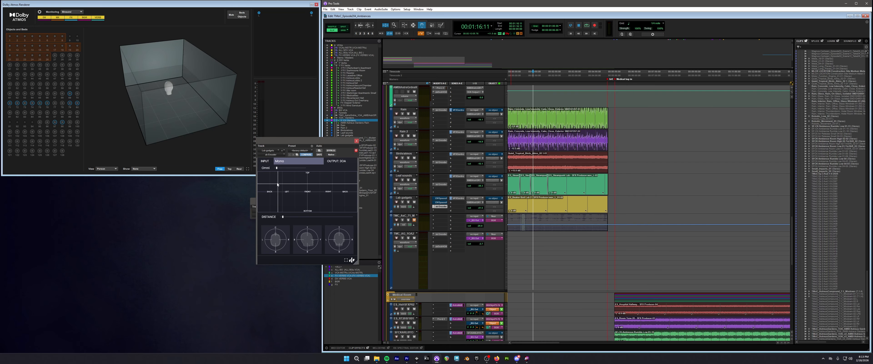
left_click_drag(277, 183, 332, 196)
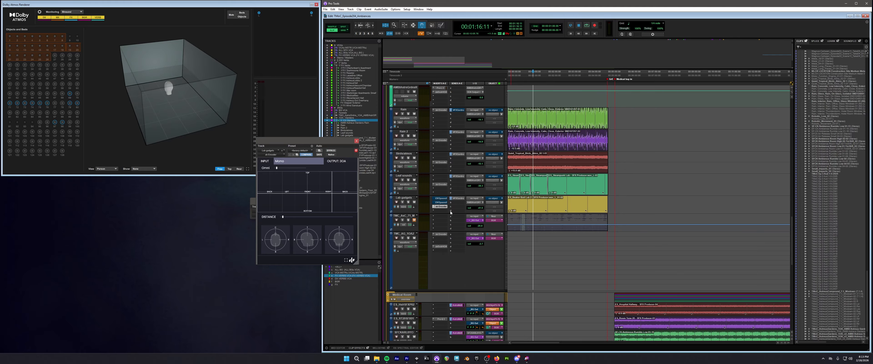
Step: Toggle the pre-fader and mute settings of the Rain track's send to FX Gardens
scroll(450, 213, "up", 2)
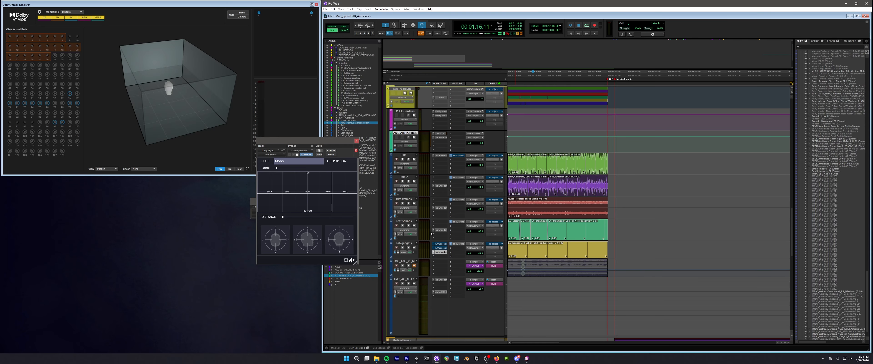
right_click(457, 156)
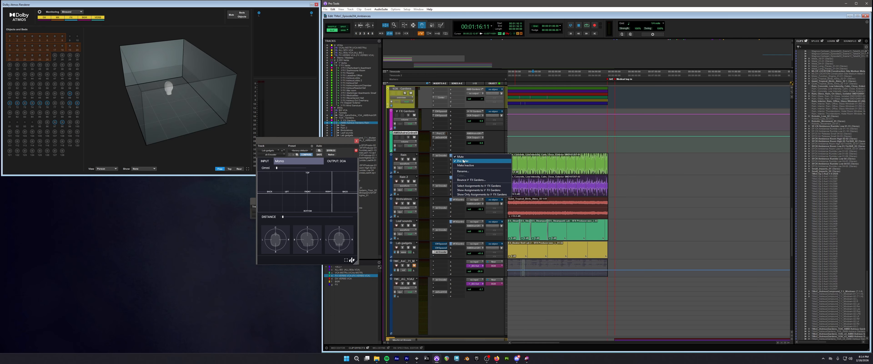
left_click(459, 161)
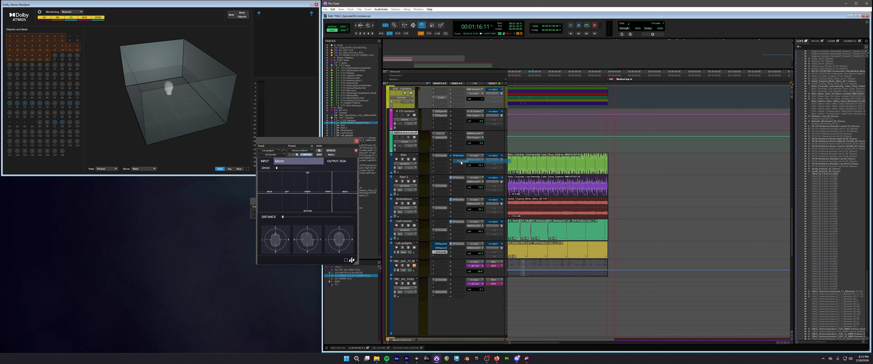
right_click(458, 156)
left_click(459, 157)
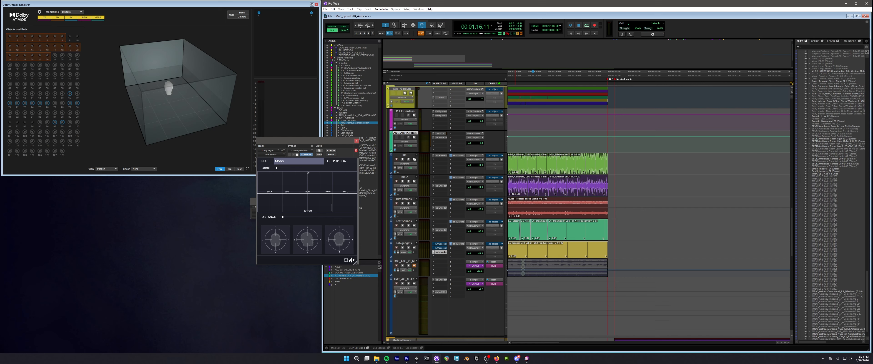
Step: Create a 3rd Order Ambisonics track named 3OA directly below the ambisonics Gardens track
left_click(405, 111)
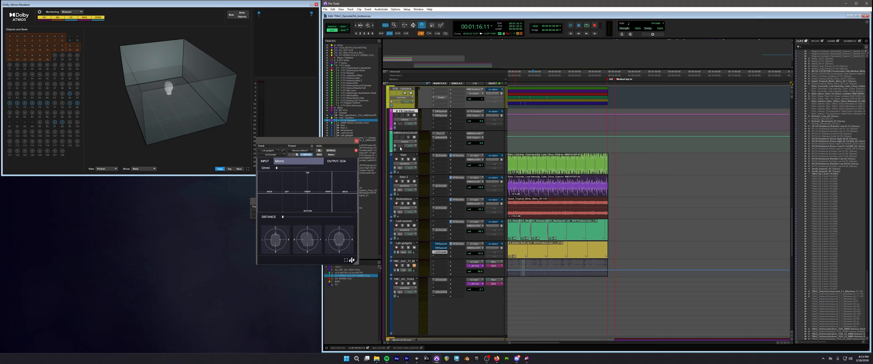
left_click(408, 134)
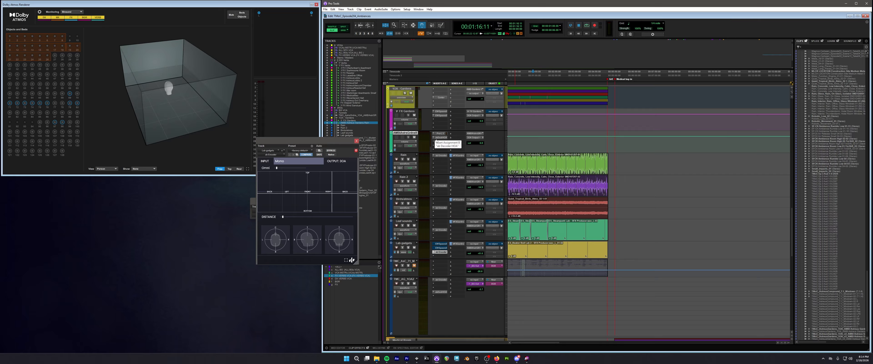
key("ctrl+shift+n")
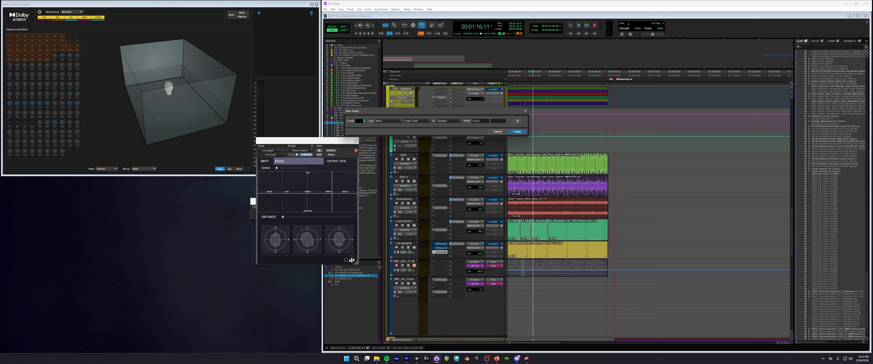
left_click_drag(484, 121, 464, 121)
type("3OA")
left_click(388, 120)
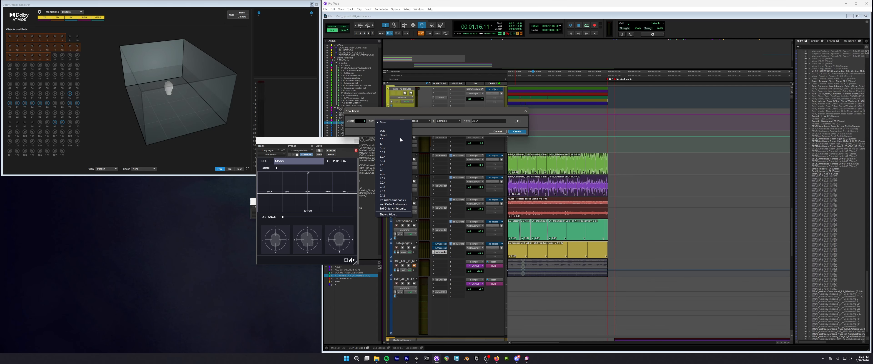
left_click(401, 209)
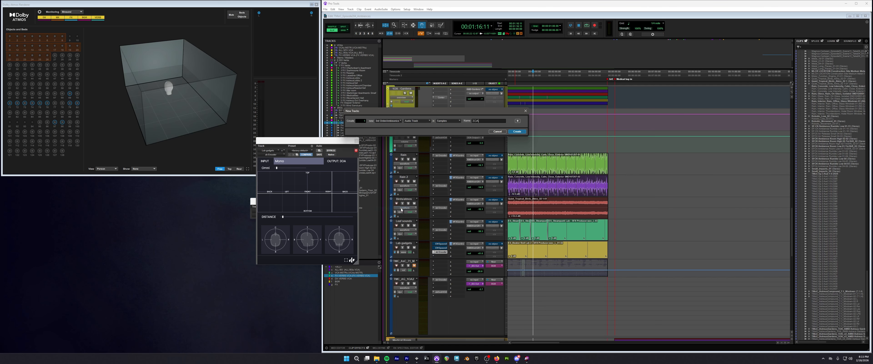
left_click(415, 121)
left_click(414, 135)
type("3OA")
left_click(516, 131)
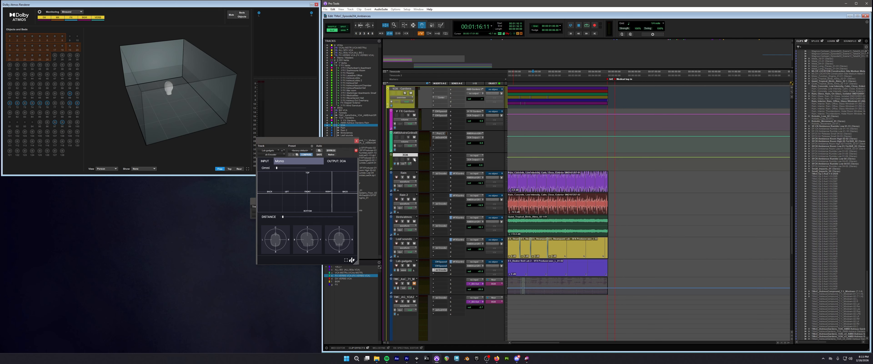
Step: Select the tracks from Rain to Lab gadgets along with FX Gardens, and finish with only the 3OA track selected
left_click(404, 173)
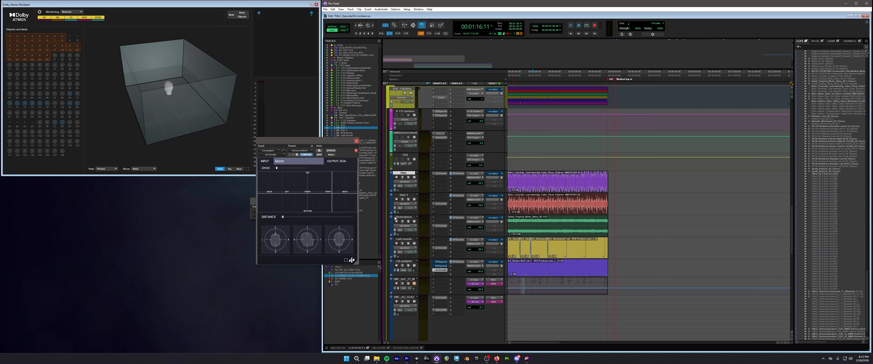
left_click(405, 240, "shift")
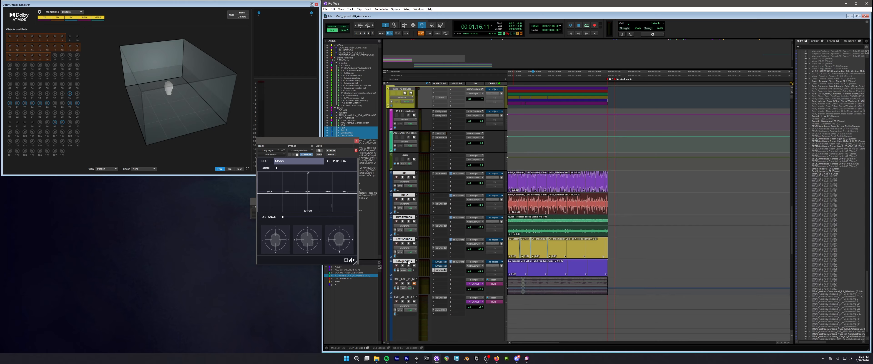
left_click(404, 112, "ctrl")
left_click(405, 155)
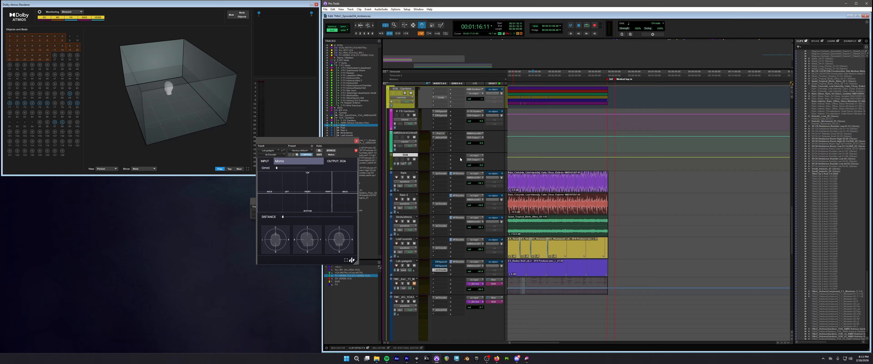
Step: Inspect the channel mapping of the third-order ambisonics output path in the I/O Setup, keeping the settings as they are
left_click(476, 160)
left_click(497, 162)
left_click(406, 9)
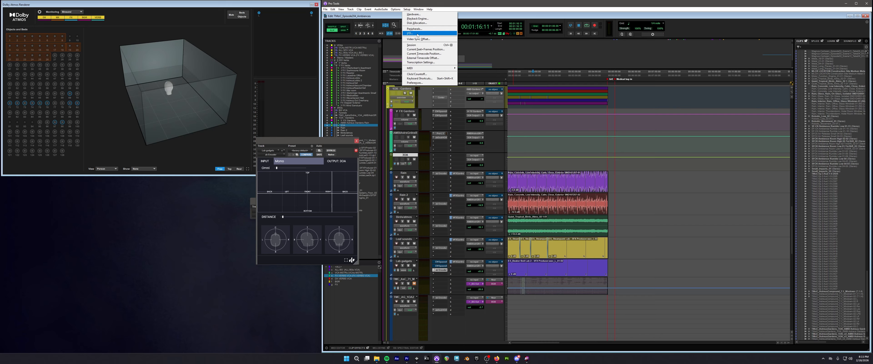
left_click(418, 35)
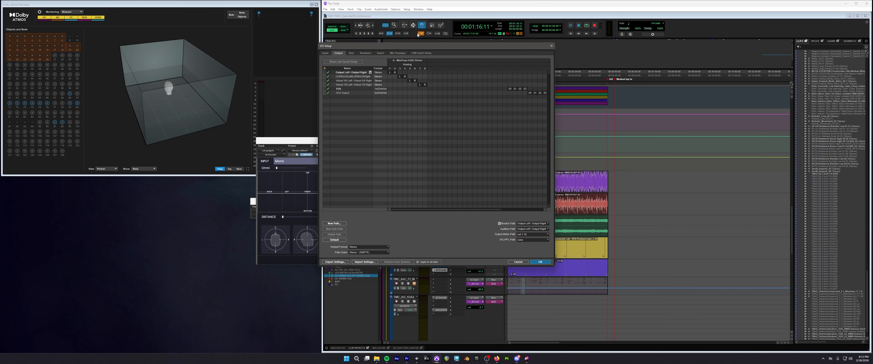
left_click(342, 93)
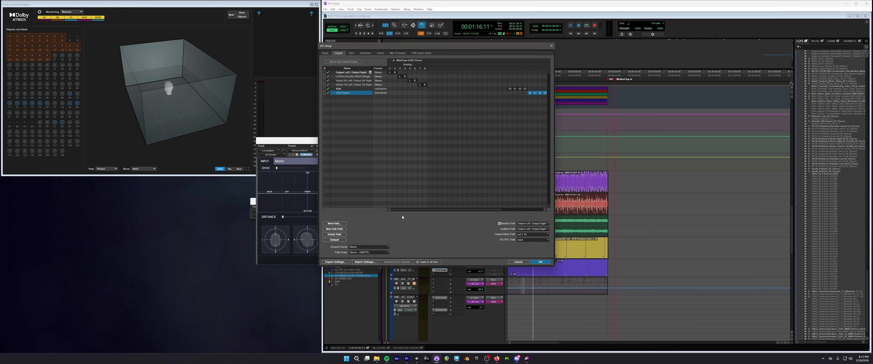
mouse_move(405, 209)
left_mouse_down()
mouse_move(498, 210)
mouse_move(388, 209)
left_mouse_up()
left_click(519, 262)
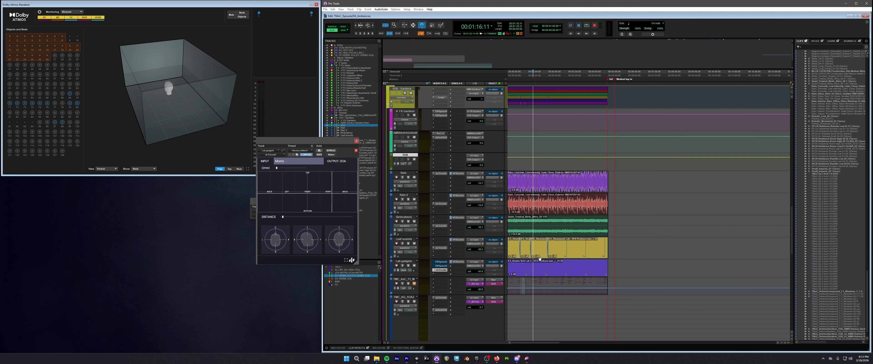
Step: Insert the HOA decoder (3rd Order Ambisonics/7.1.2) on the 3OA track and move its window clear of the tracks
left_click(440, 160)
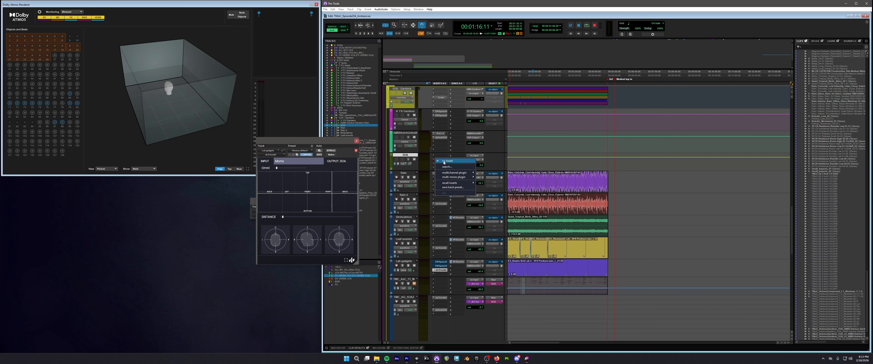
left_click(448, 166)
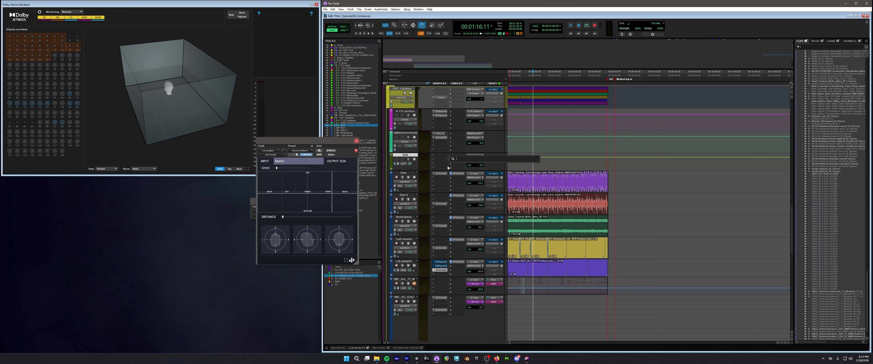
type("decoder")
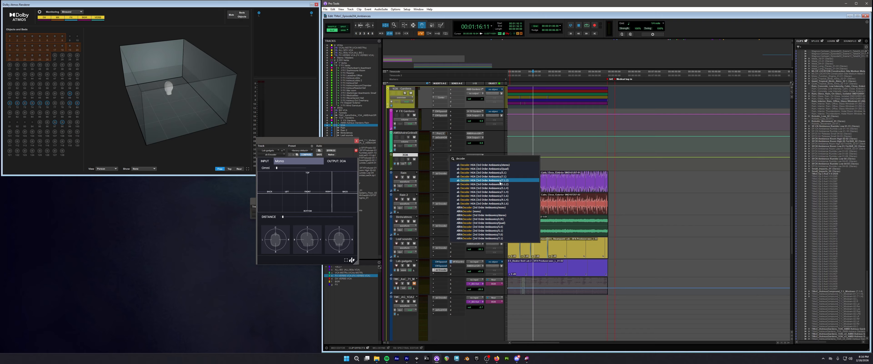
left_click(501, 181)
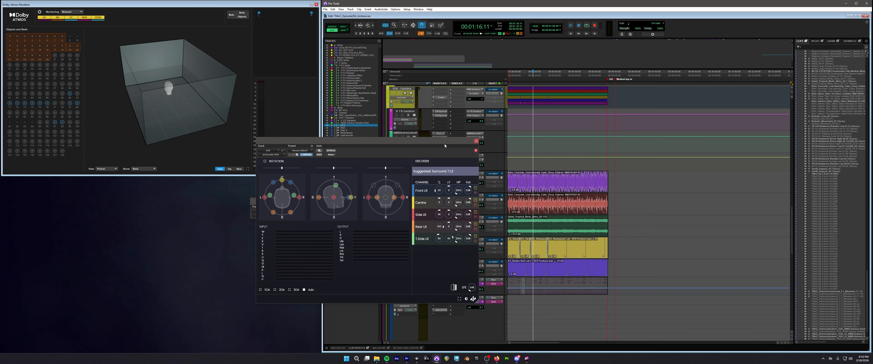
key("KP_Enter")
left_click(455, 223)
left_click_drag(430, 141, 194, 186)
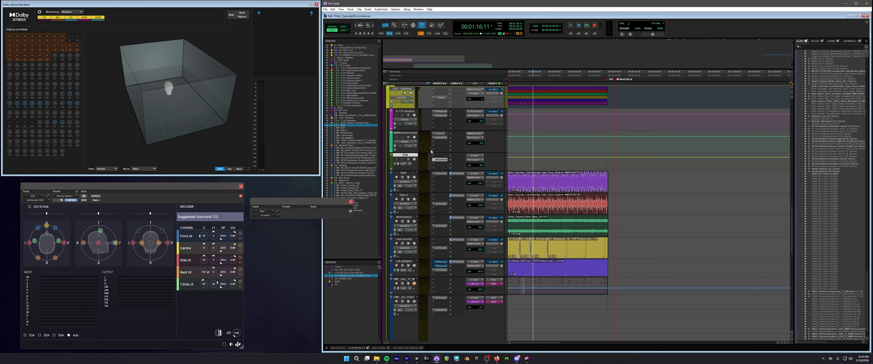
Step: Delete the 3OA track and select the ambisonics Gardens track
right_click(409, 155)
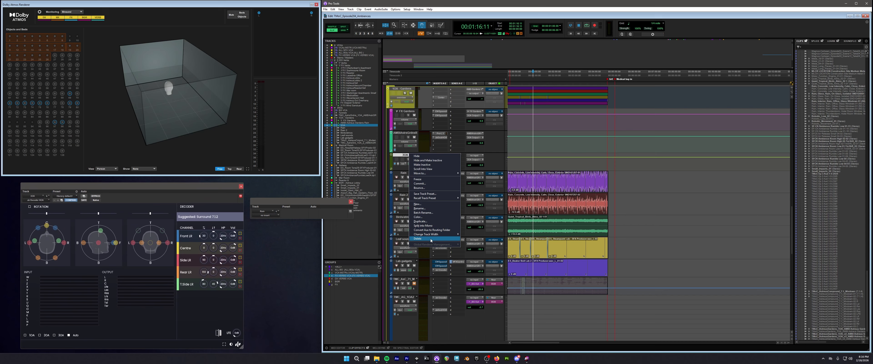
left_click(417, 239)
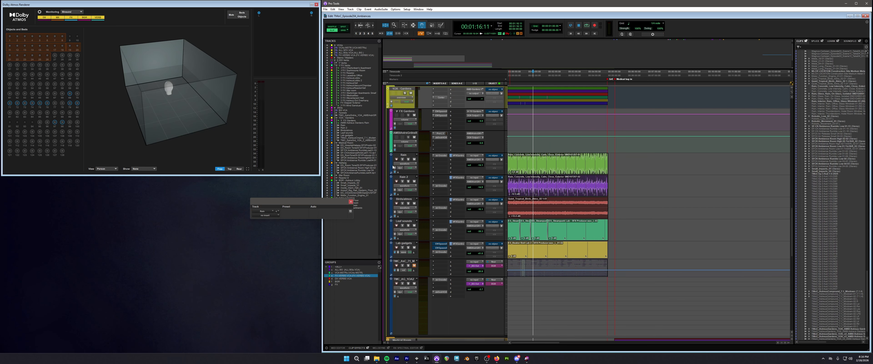
left_click(416, 133)
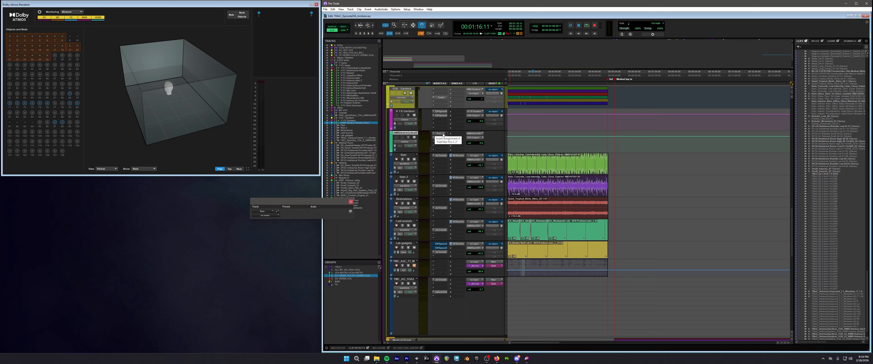
Step: Open the decoder on the ambisonics Gardens track and play the Gardens section from its start
key("space")
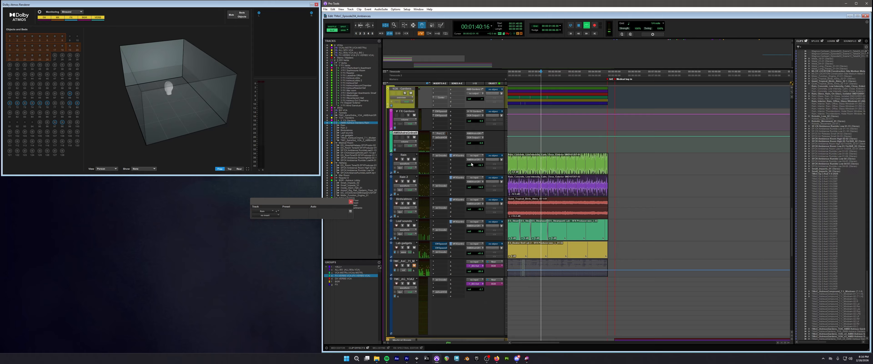
key("space")
left_click(441, 137)
left_click_drag(209, 186, 385, 113)
double_click(546, 82)
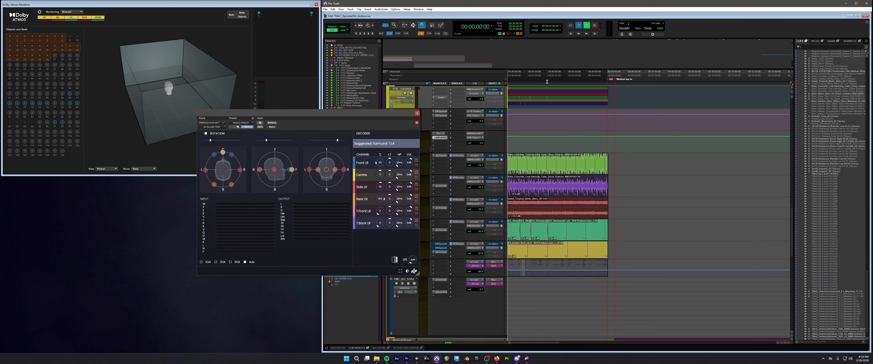
key("space")
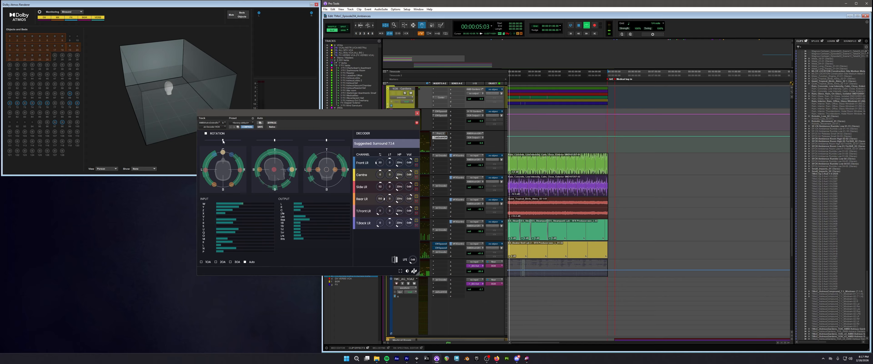
Step: Rotate the sound field in the decoder and shift the Centre channel during playback, finishing with playback stopped and the decoder closed
left_click_drag(223, 141, 343, 144)
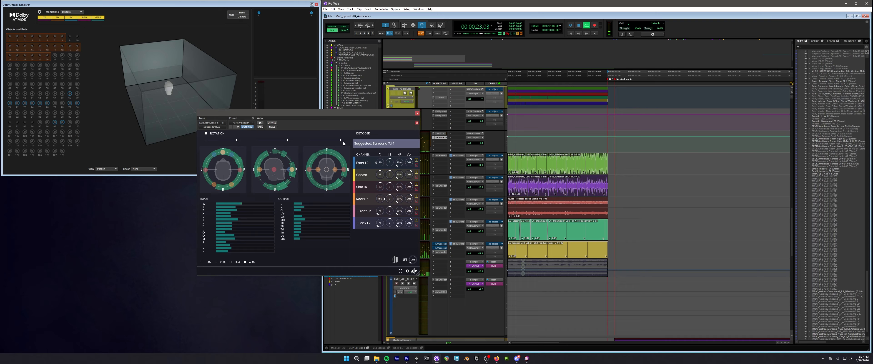
left_click_drag(238, 141, 208, 141)
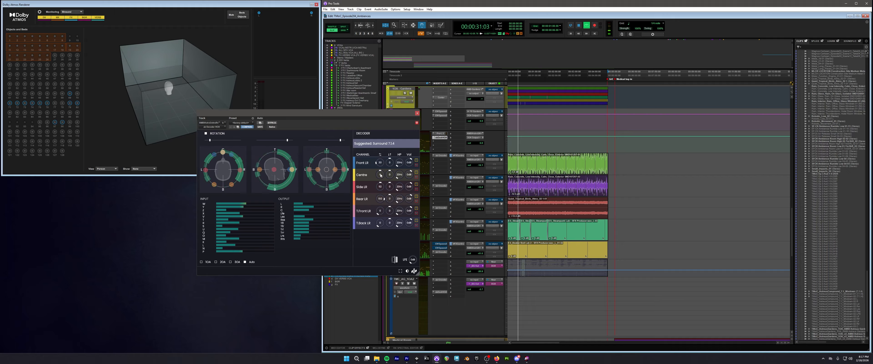
mouse_move(381, 175)
left_mouse_down()
mouse_move(375, 186)
mouse_move(394, 166)
mouse_move(385, 187)
mouse_move(392, 182)
left_mouse_up()
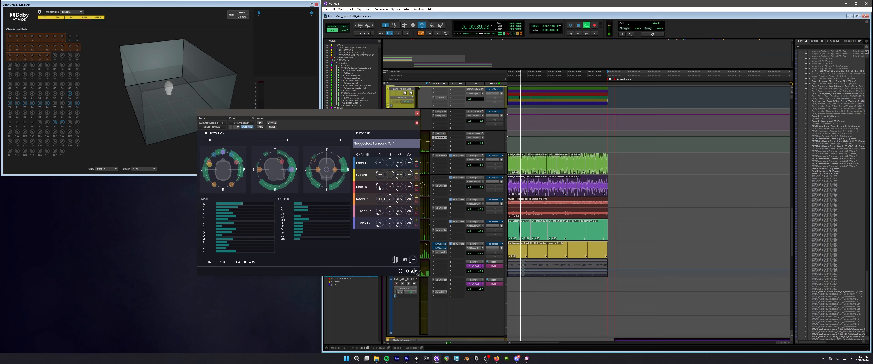
key("space")
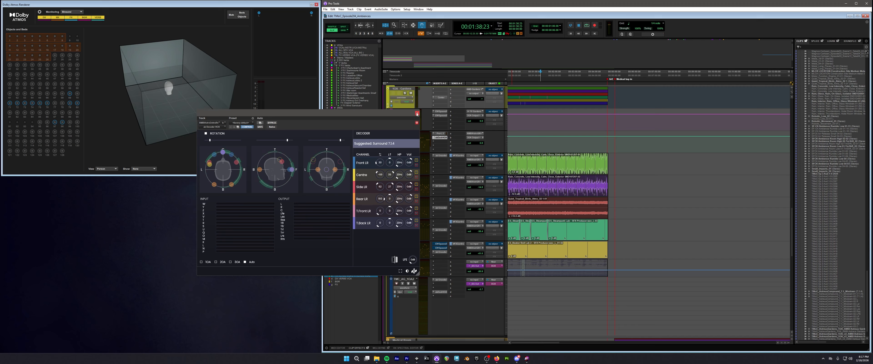
left_click(417, 114)
Step: Select the Gardens timeline range and review the Bounce Mix settings with the third-order ambisonics output as mix source, without bouncing
left_click_drag(318, 202, 270, 201)
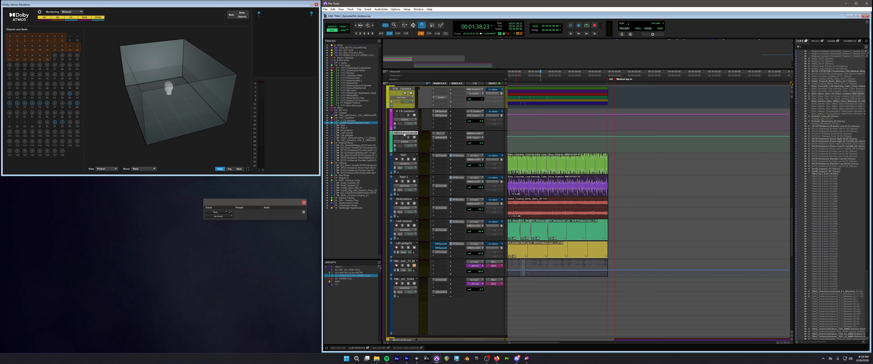
double_click(573, 81)
left_click(325, 9)
left_click(342, 72)
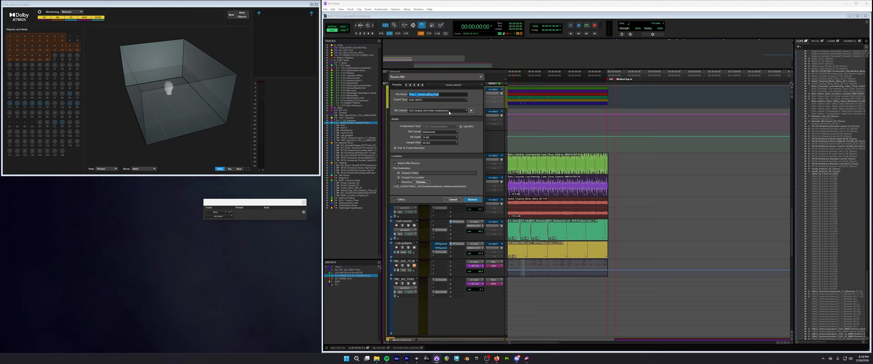
left_click(453, 199)
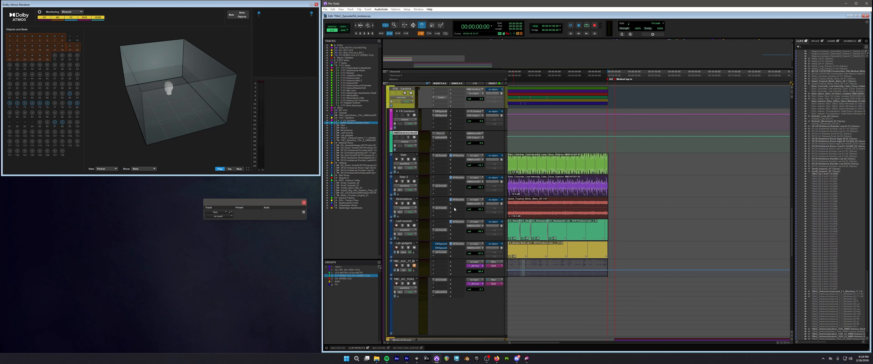
Step: Bounce the ambisonics Gardens track as an interleaved WAV file and import the result onto a new track at the session start
right_click(404, 134)
left_click(430, 167)
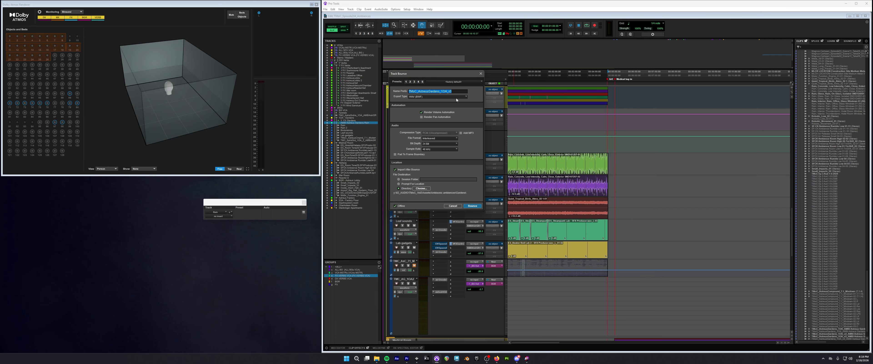
left_click_drag(452, 91, 450, 92)
left_click(478, 207)
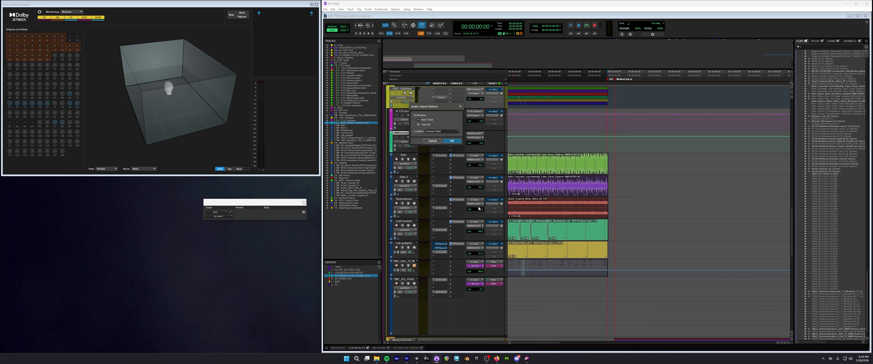
left_click(452, 141)
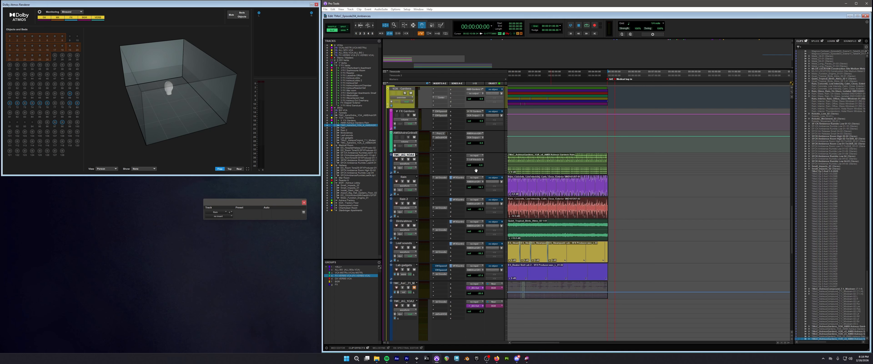
Step: Move the bounced clip onto the lowest Gardens track and delete the emptied import track
left_click(549, 166)
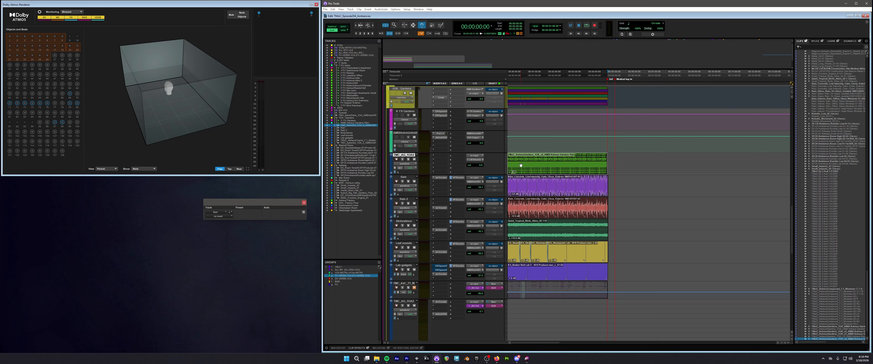
left_click_drag(530, 166, 514, 307)
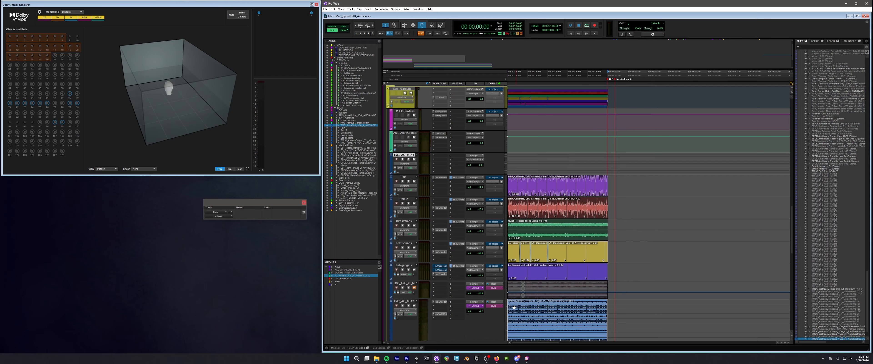
right_click(407, 156)
left_click(424, 246)
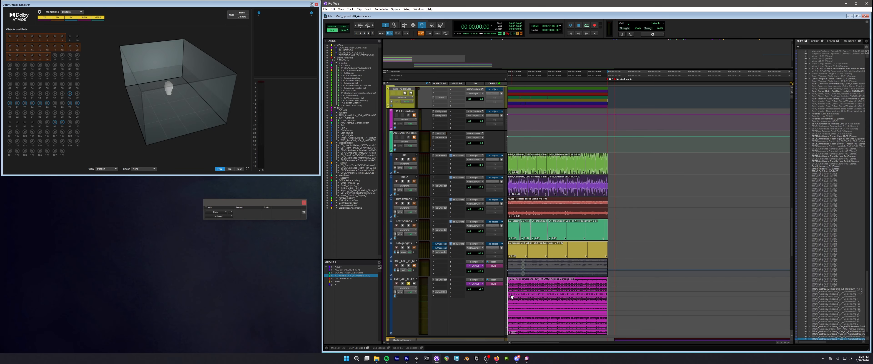
Step: Inspect the encoder on the track holding the bounced clip, and remove it together with the plug-ins that follow it
left_click(440, 279)
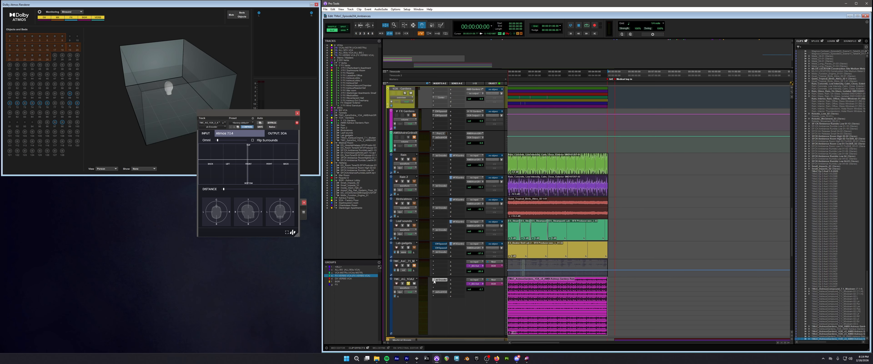
left_click(436, 281)
left_click(450, 281)
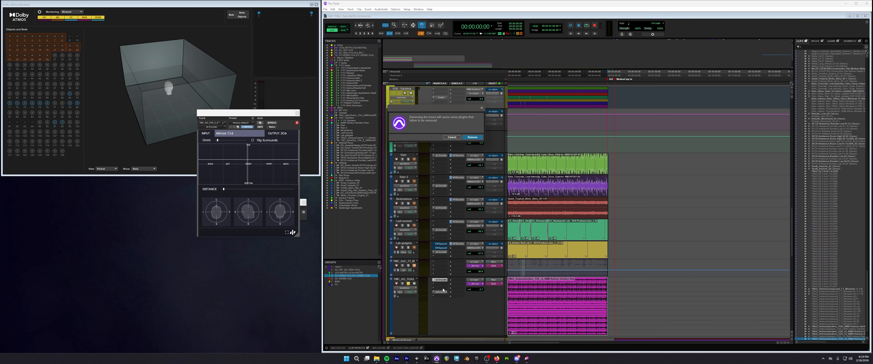
left_click(472, 137)
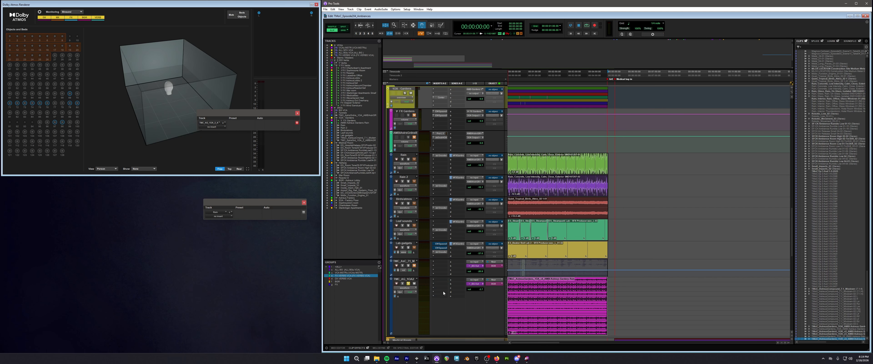
Step: Insert the 7.1.4 to 3rd Order Ambisonics encoder on the track holding the bounced clip
left_click(442, 281)
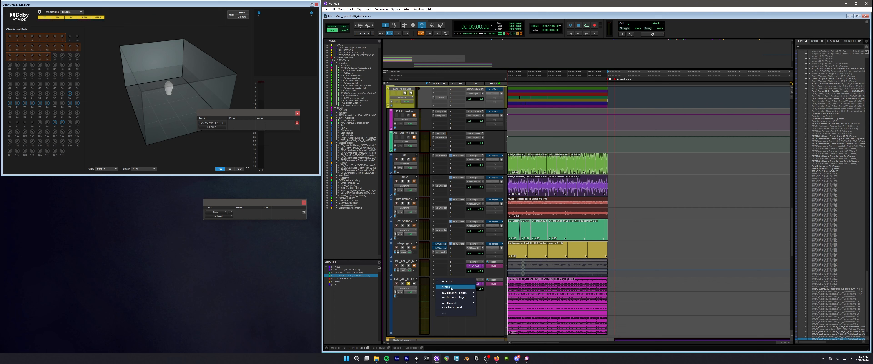
left_click(458, 271)
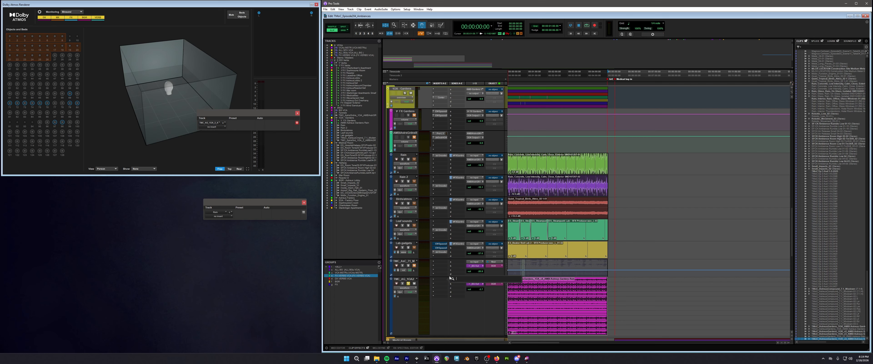
type("encoder")
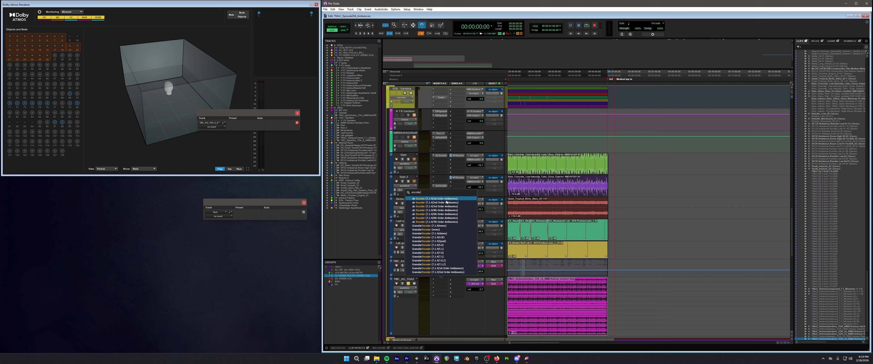
left_click(442, 207)
Step: Open the track view choices for the track holding the bounced clip
left_click(408, 288)
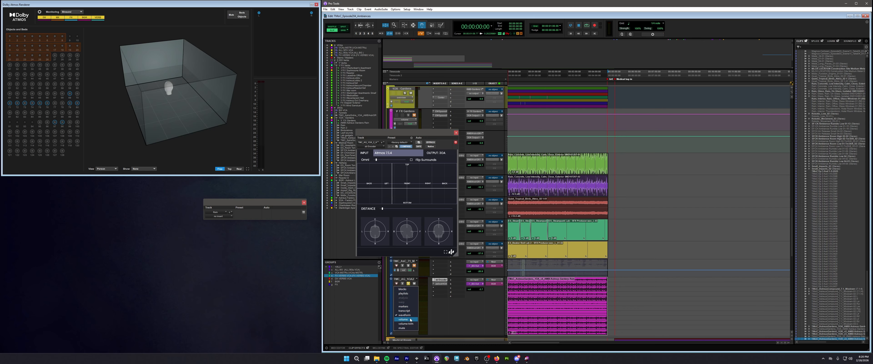